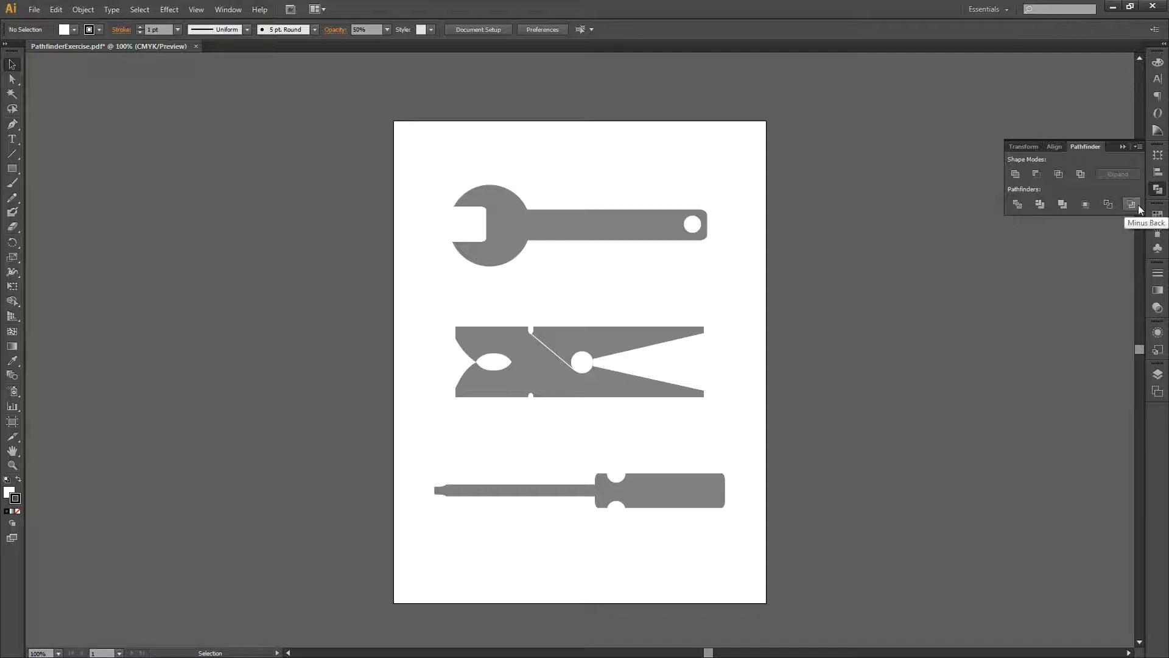
# Tear off the shape tools into a floating palette and place it beside the artboard.
pyautogui.click(13, 173)
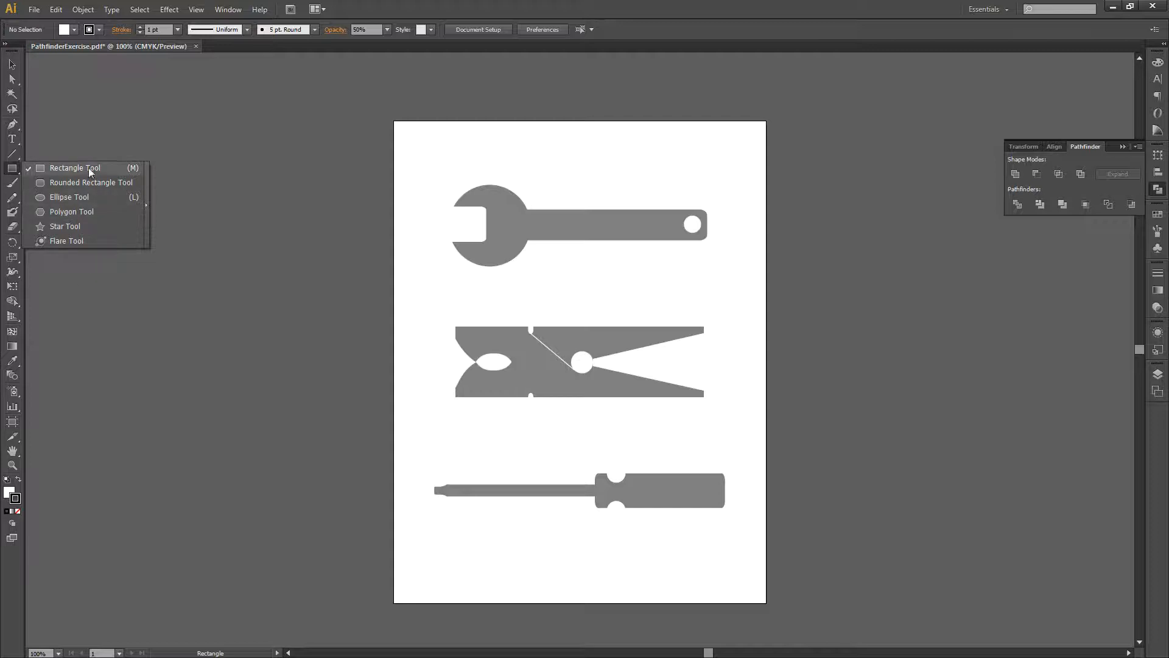
pyautogui.click(146, 205)
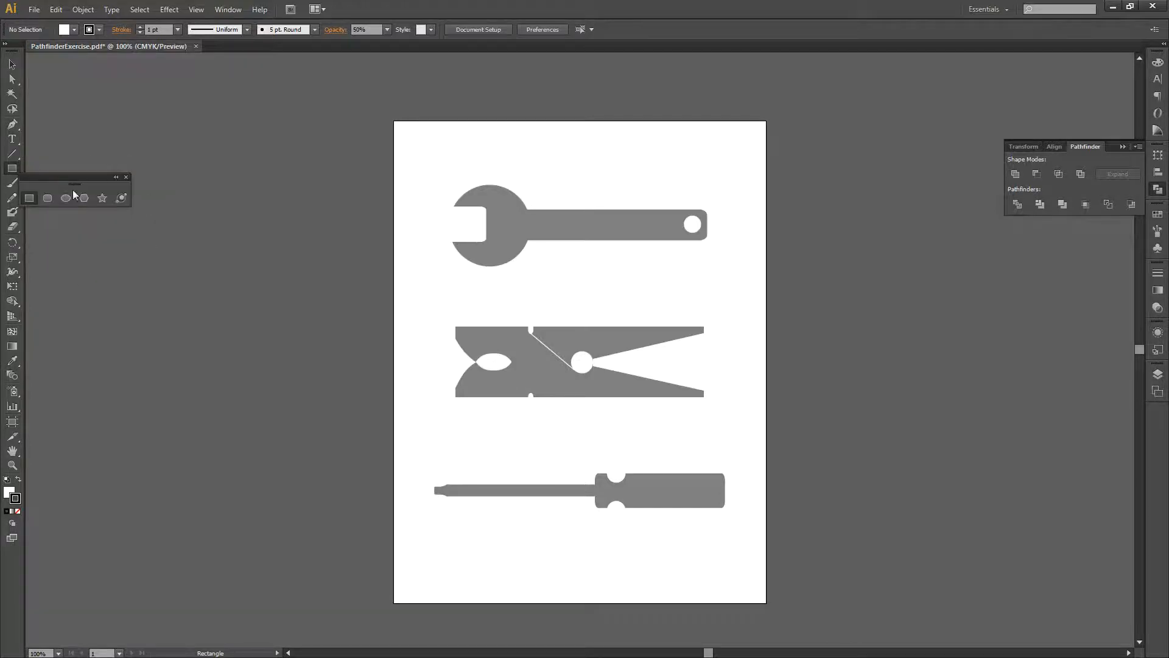
pyautogui.moveTo(77, 185); pyautogui.dragTo(135, 127)
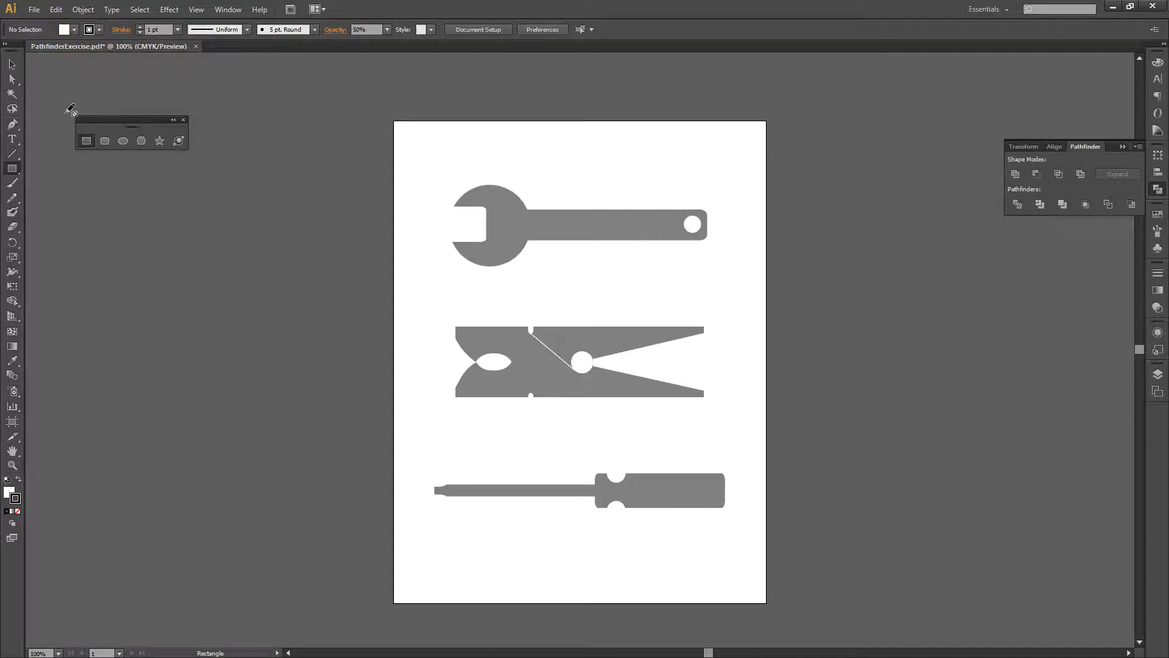
pyautogui.click(11, 168)
pyautogui.click(12, 64)
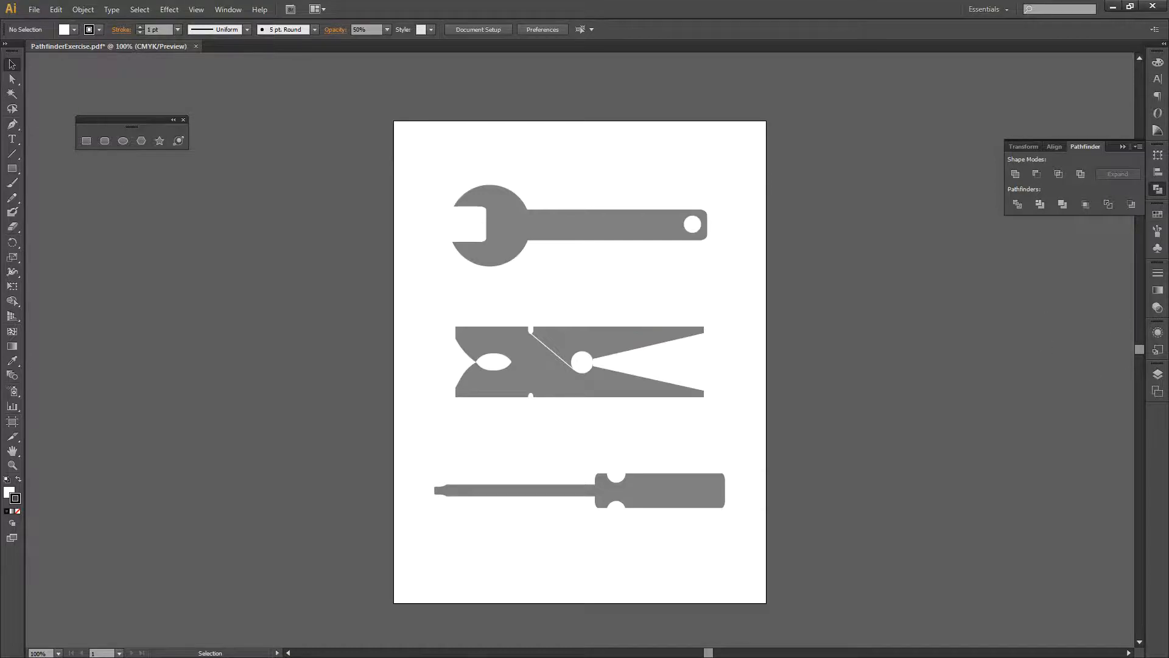
# Convert Layer 1 into a template layer and add a new layer for drawing.
pyautogui.click(1157, 375)
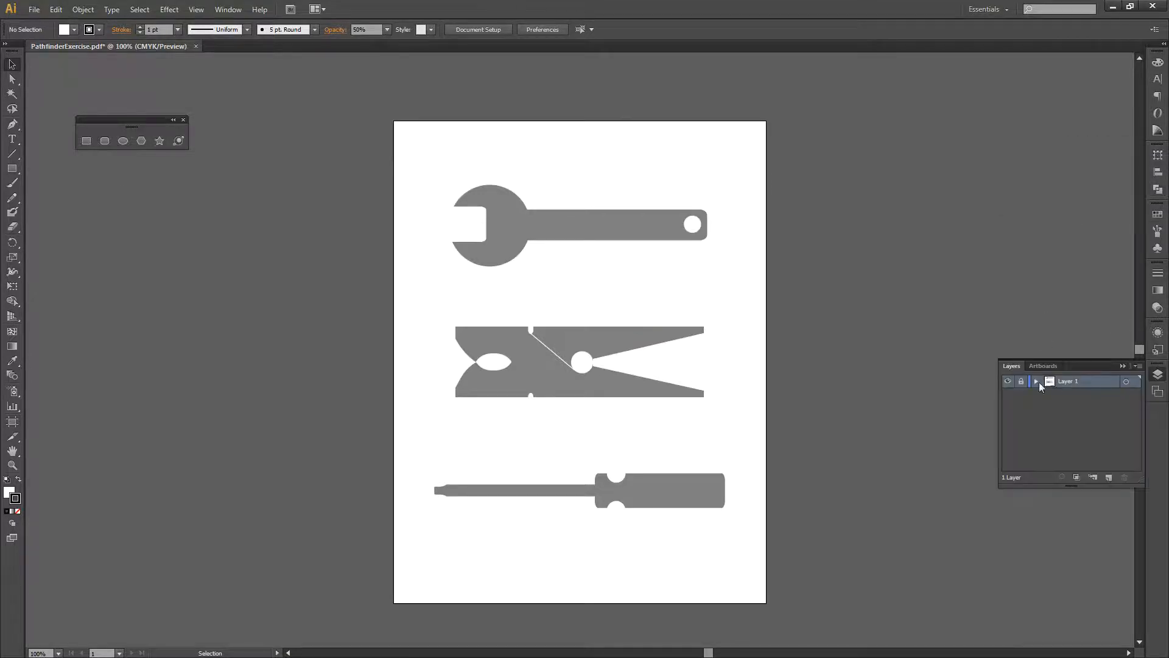
pyautogui.click(1138, 366)
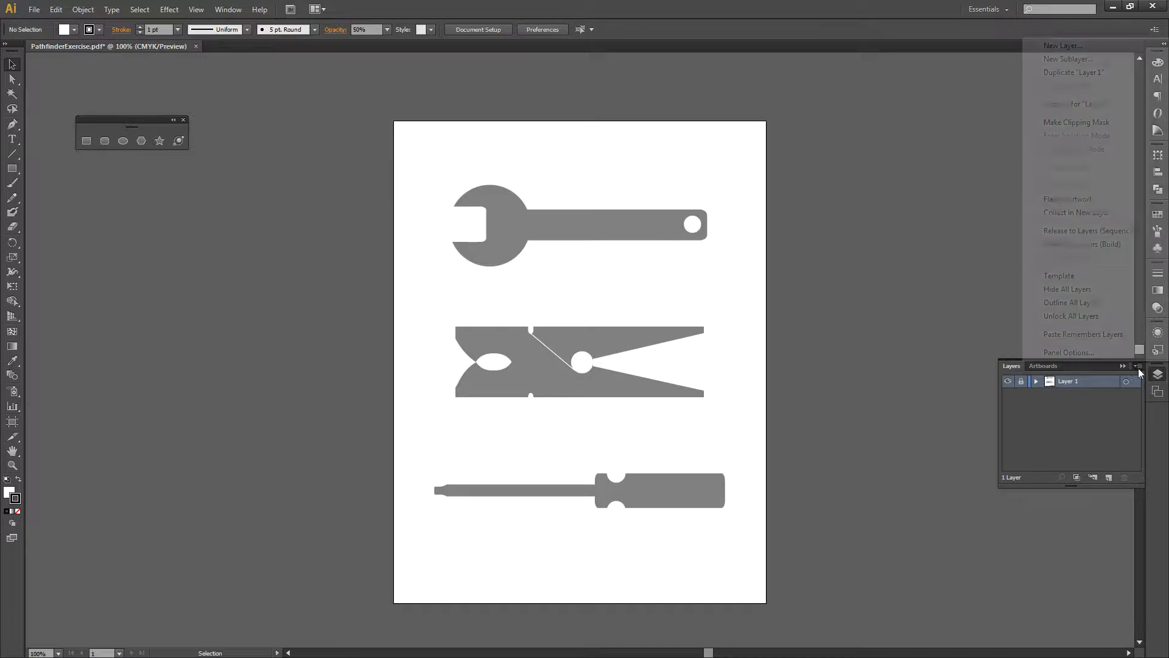
pyautogui.click(1119, 281)
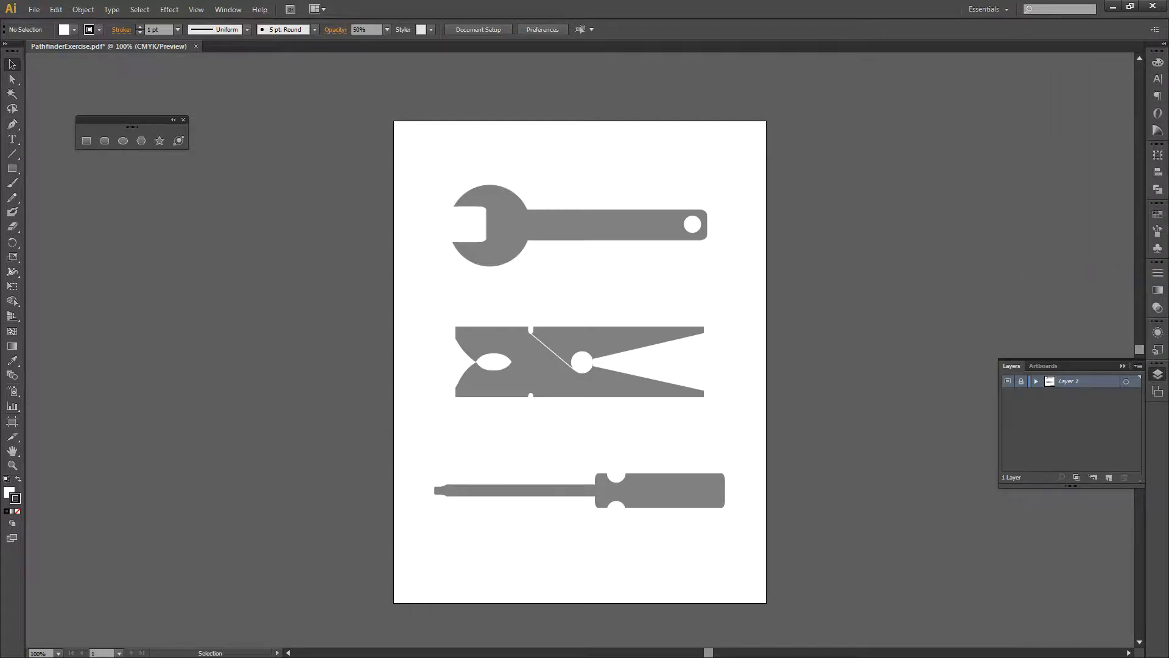
pyautogui.click(1109, 478)
# Draw a rounded rectangle about 322 by 54 pt over the wrench handle, with black fill and no stroke.
pyautogui.click(105, 141)
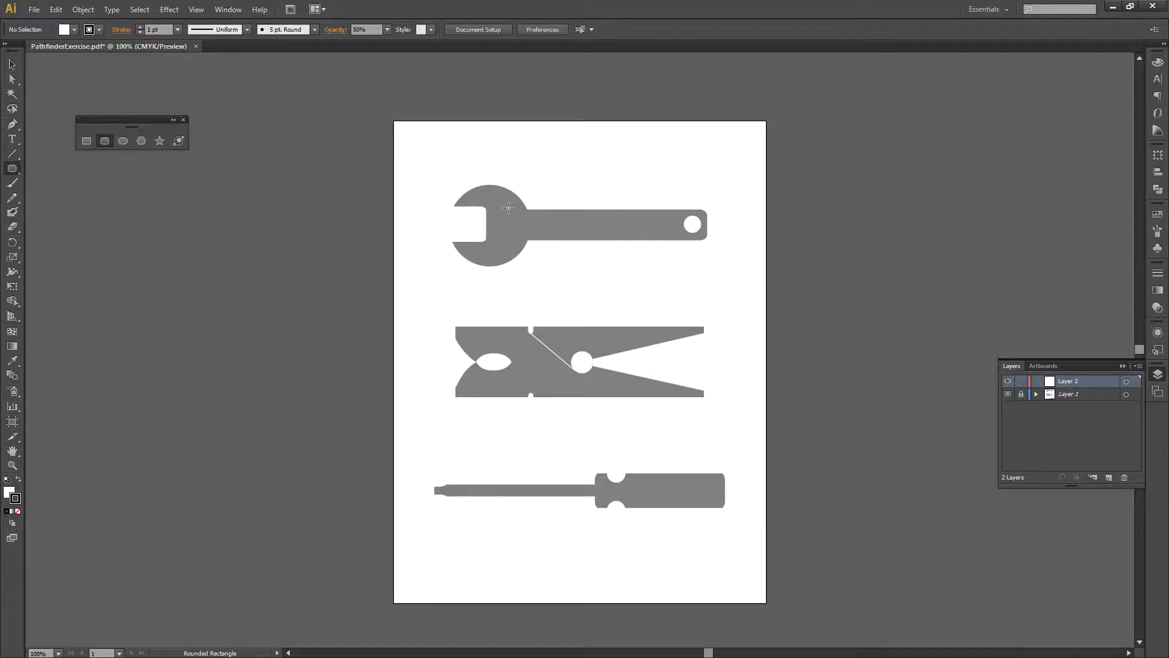
pyautogui.moveTo(511, 208); pyautogui.dragTo(708, 240)
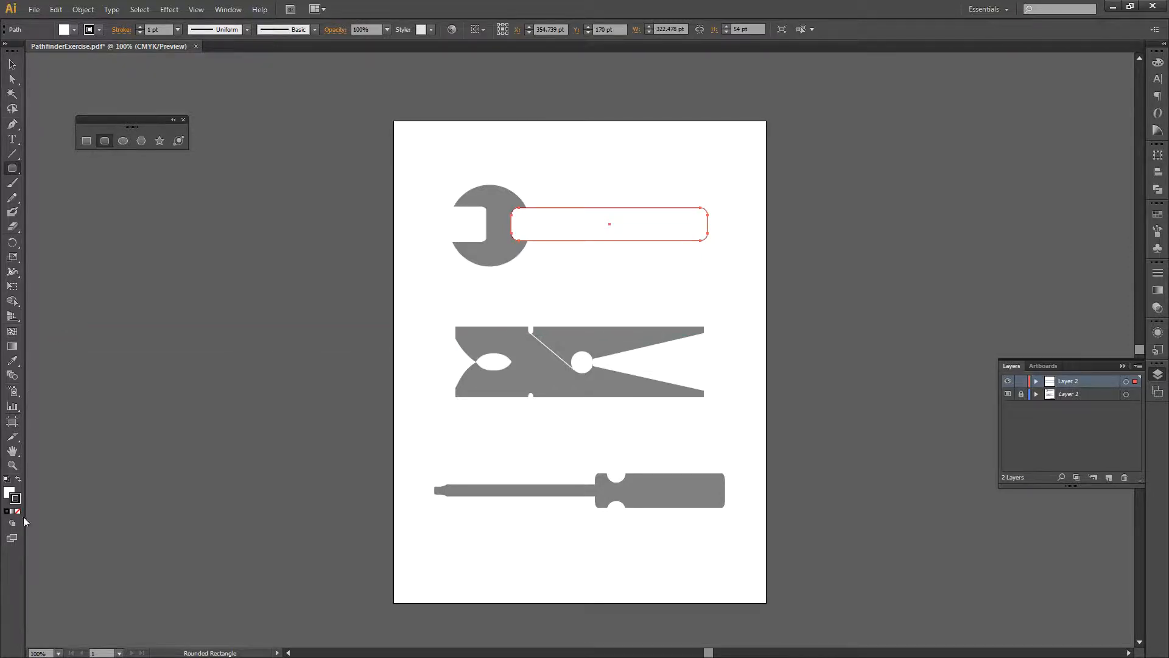
pyautogui.click(18, 481)
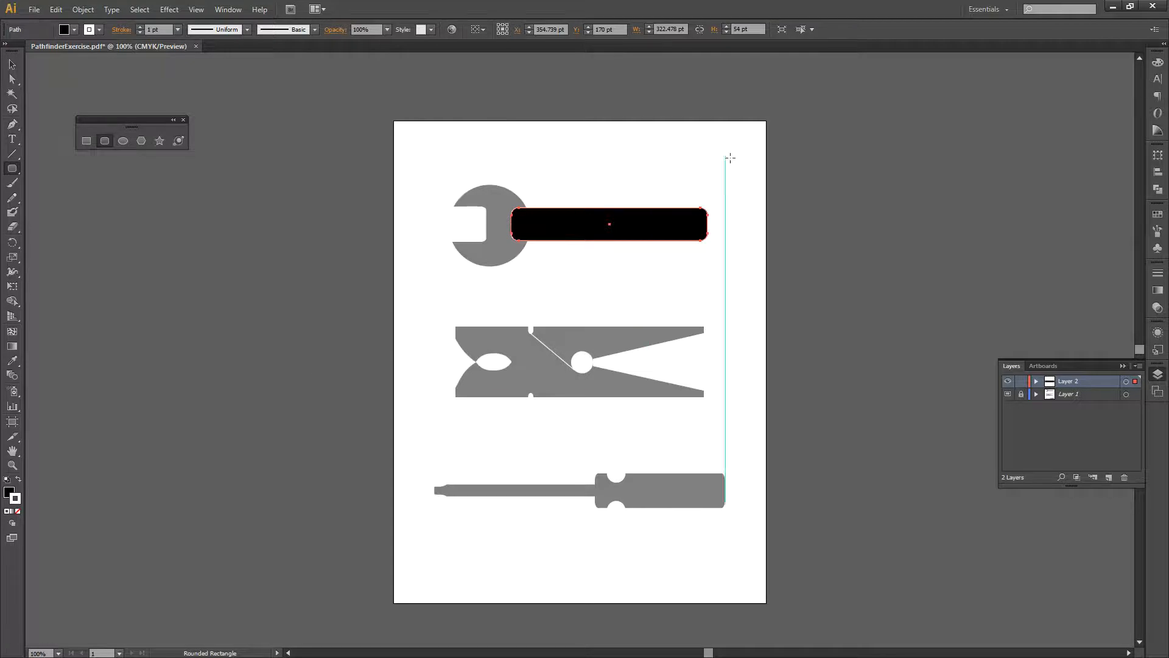
pyautogui.click(12, 64)
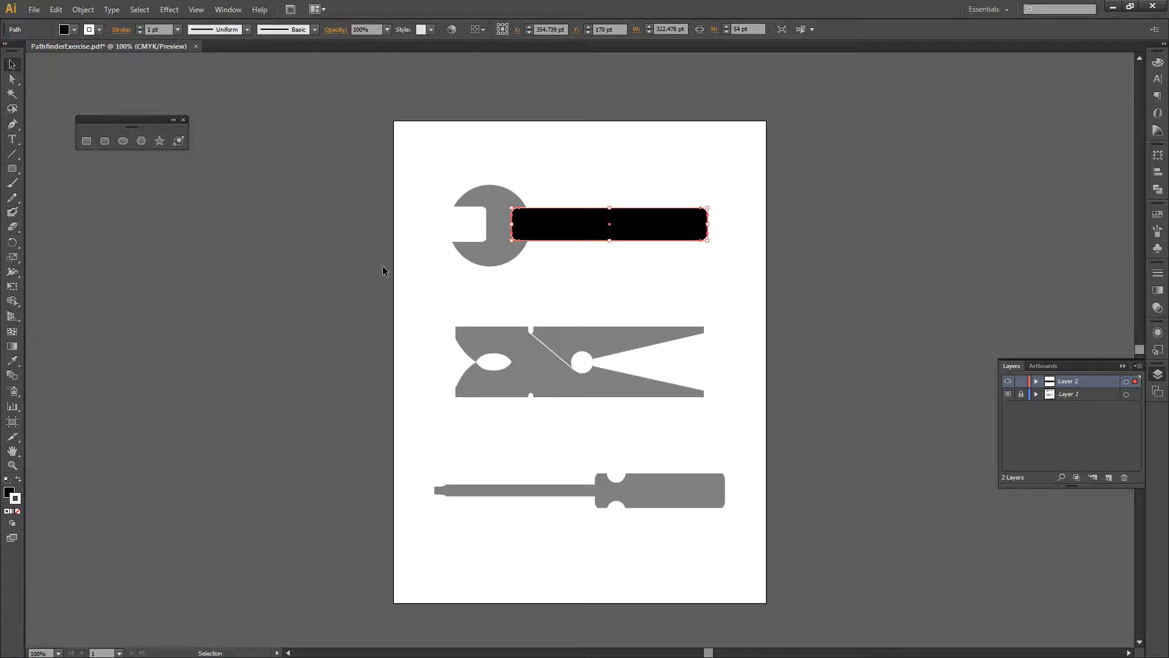
pyautogui.click(19, 512)
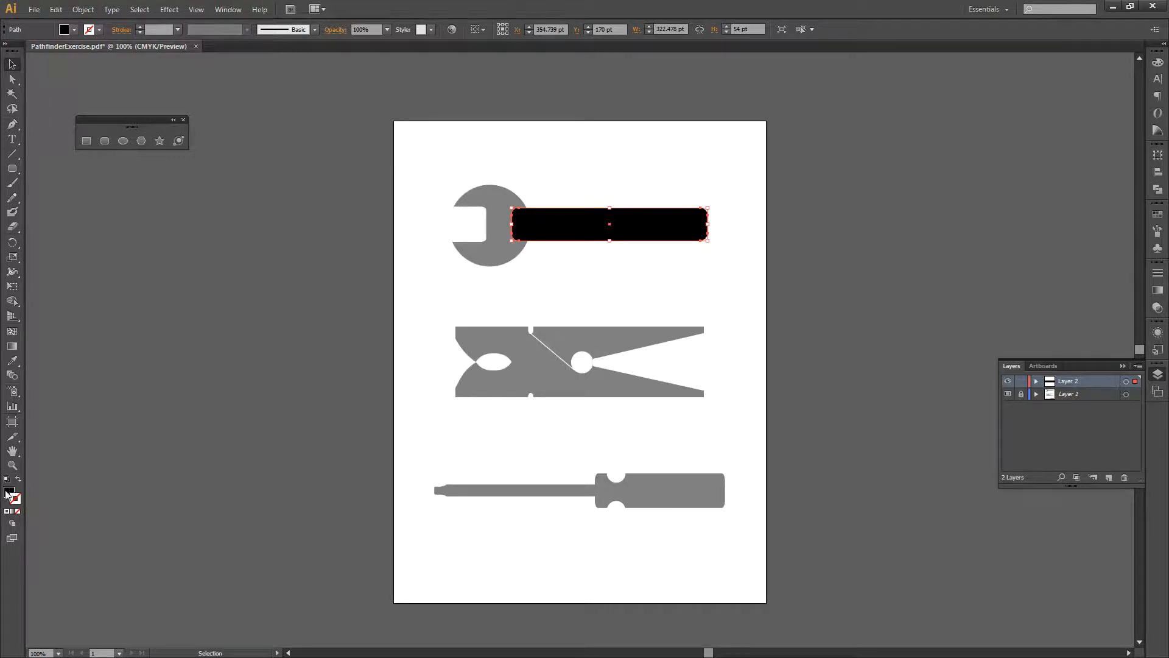
# Adjust the height of the black rounded rectangle to match the wrench handle in the template.
pyautogui.click(628, 264)
pyautogui.click(605, 218)
pyautogui.moveTo(610, 208); pyautogui.dragTo(613, 241)
pyautogui.click(627, 291)
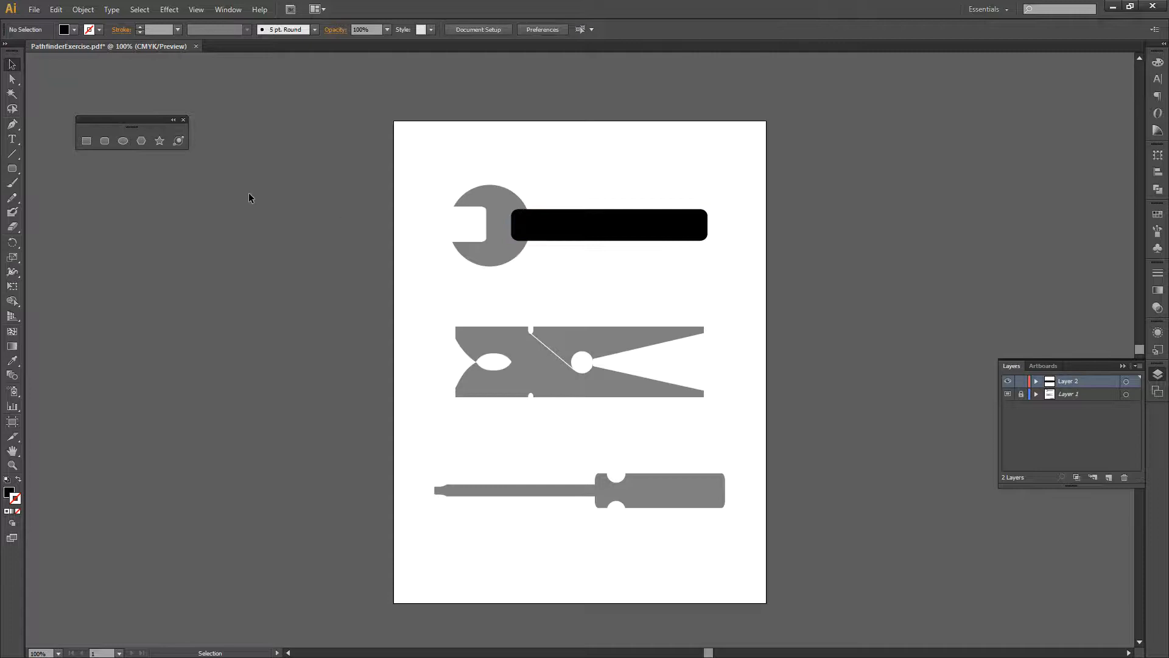
# Draw a black circle over the wrench head and scale it to about 135 pt to match the template.
pyautogui.click(121, 144)
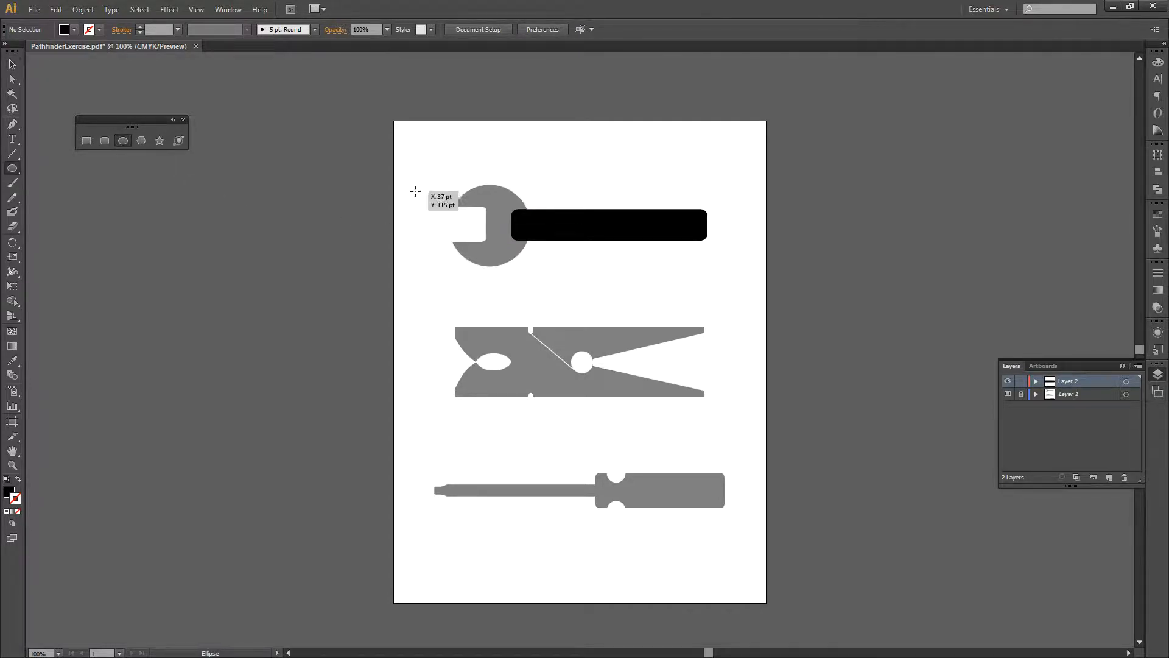
pyautogui.moveTo(447, 190); pyautogui.dragTo(490, 236)
pyautogui.press('v')
pyautogui.click(595, 308)
pyautogui.click(499, 239)
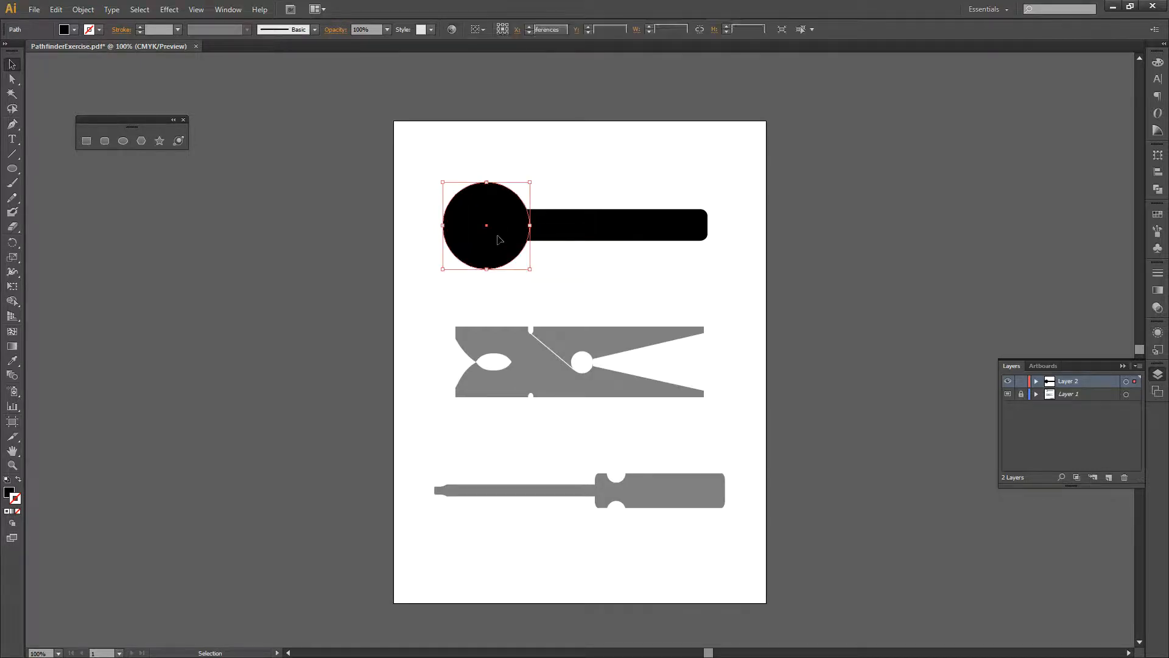
pyautogui.moveTo(530, 269); pyautogui.dragTo(497, 240)
pyautogui.click(571, 280)
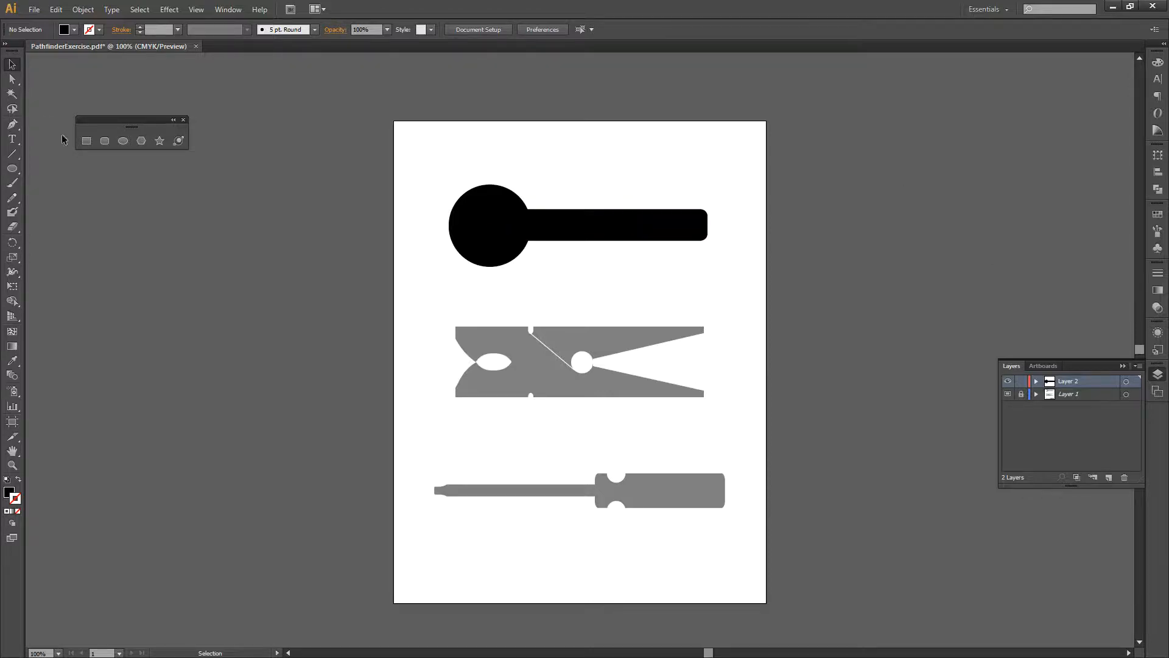
# Move the circle aside and draw a rounded rectangle about 102 by 60 pt over the jaw opening, with default white fill and black stroke.
pyautogui.moveTo(498, 230); pyautogui.dragTo(513, 172)
pyautogui.click(101, 146)
pyautogui.moveTo(426, 208)
pyautogui.mouseDown()
pyautogui.moveTo(495, 230)
pyautogui.moveTo(488, 246)
pyautogui.mouseUp()
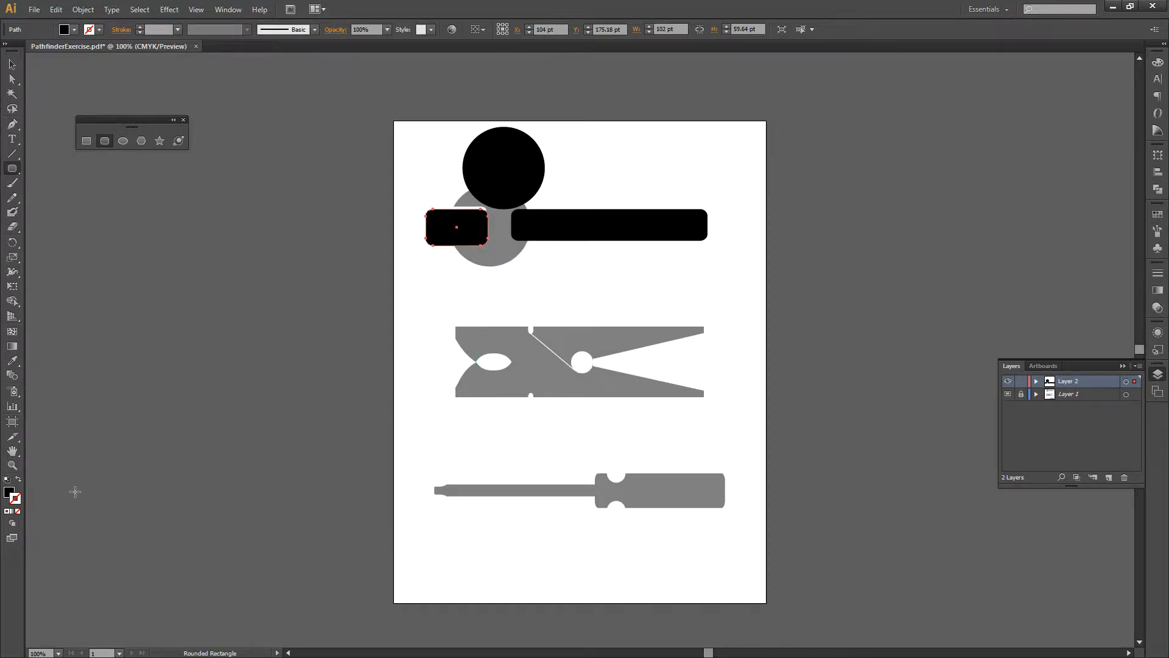
pyautogui.click(6, 479)
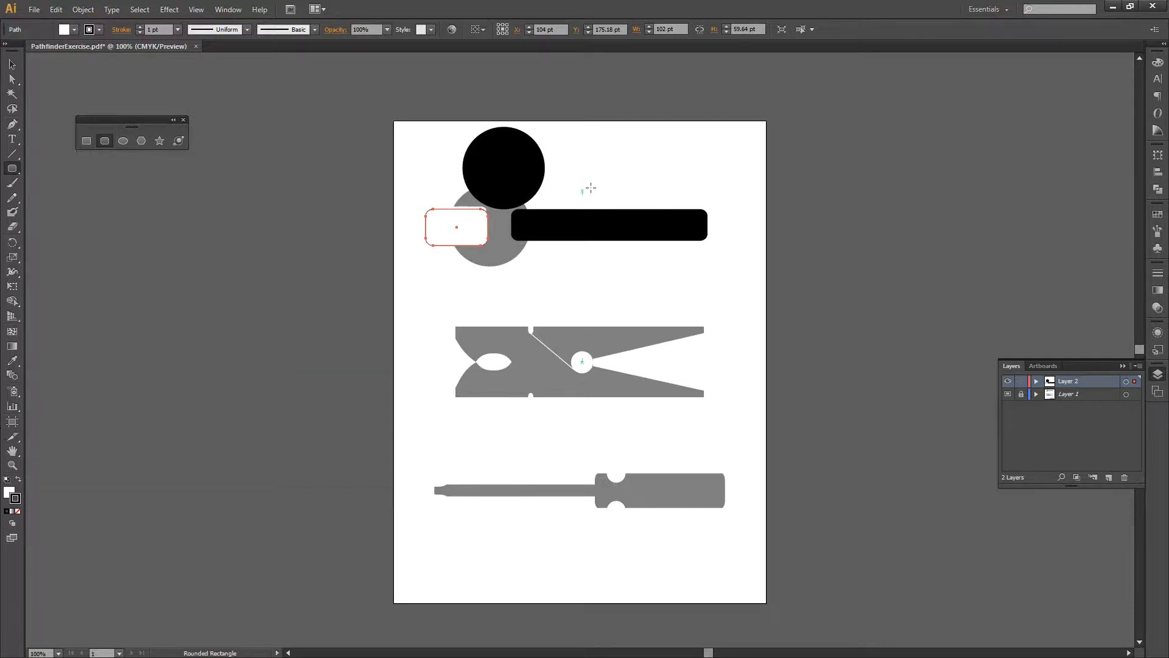
pyautogui.press('v')
# Align the white rounded rectangle with the wrench's jaw opening and place the black circle back over the wrench head.
pyautogui.moveTo(456, 233)
pyautogui.mouseDown()
pyautogui.moveTo(420, 227)
pyautogui.moveTo(512, 227)
pyautogui.moveTo(492, 244)
pyautogui.moveTo(437, 230)
pyautogui.moveTo(453, 225)
pyautogui.mouseUp()
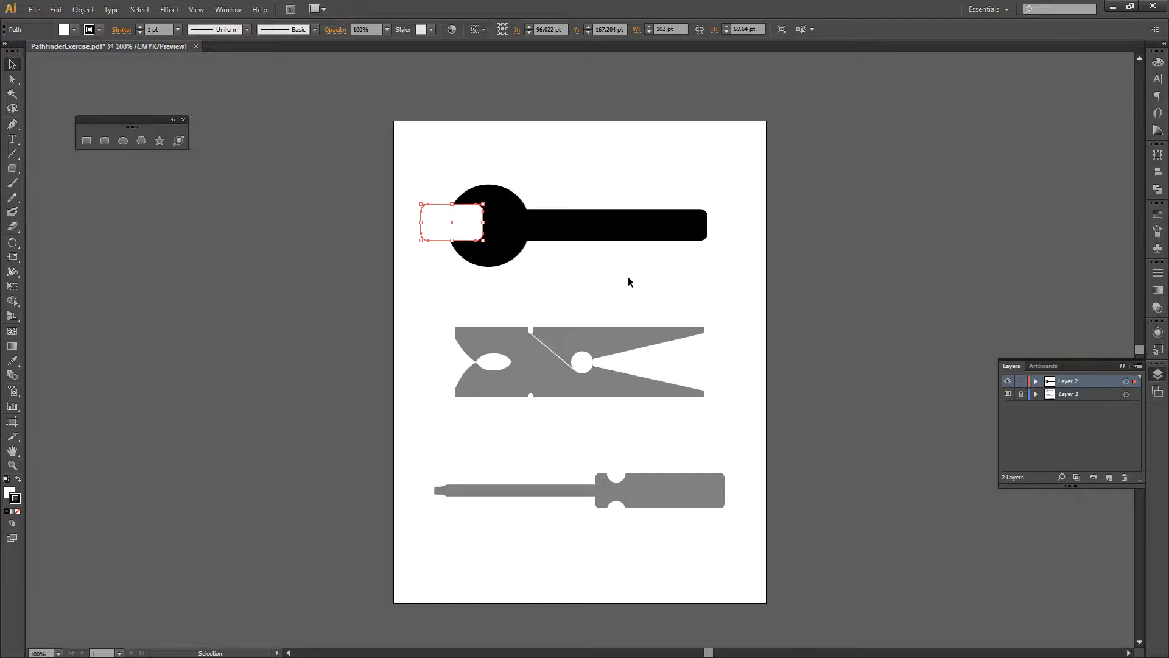
pyautogui.click(656, 263)
pyautogui.click(467, 235)
pyautogui.moveTo(513, 235); pyautogui.dragTo(577, 168)
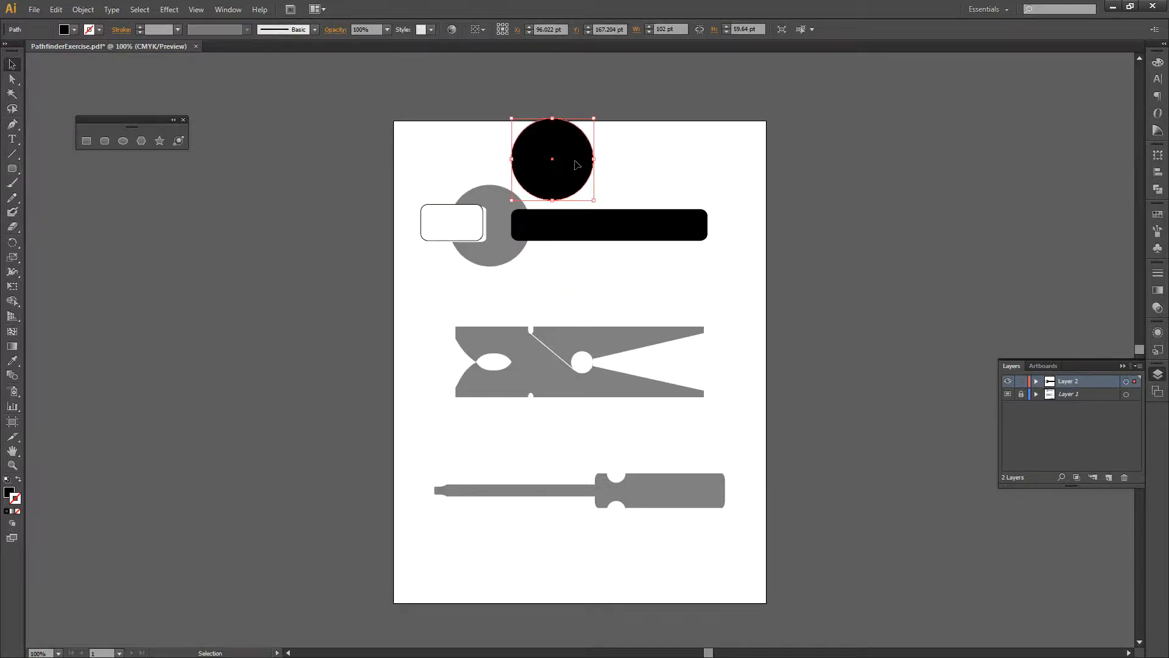
pyautogui.moveTo(457, 229); pyautogui.dragTo(462, 231)
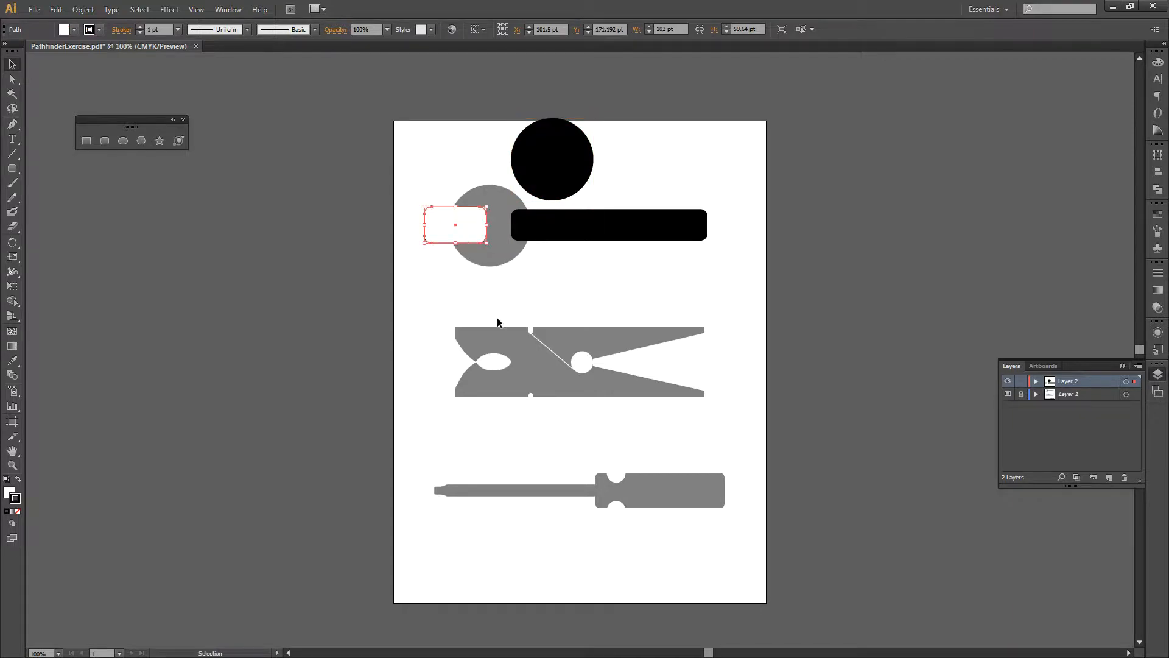
pyautogui.click(514, 330)
pyautogui.click(461, 238)
pyautogui.moveTo(552, 164); pyautogui.dragTo(487, 231)
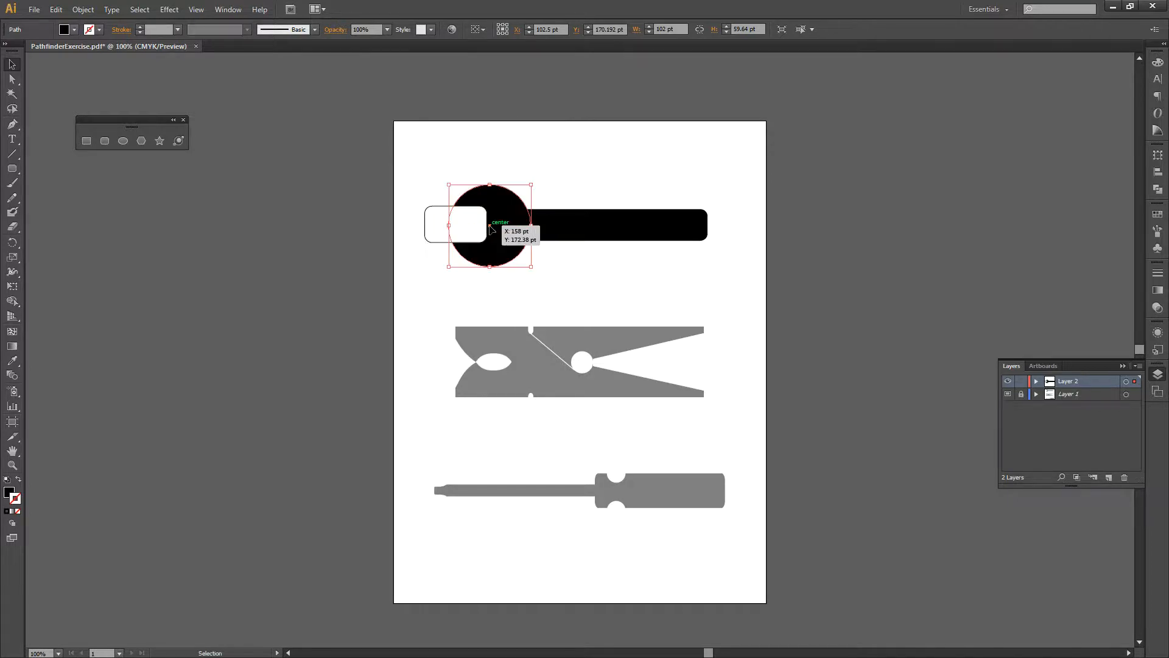
pyautogui.click(596, 262)
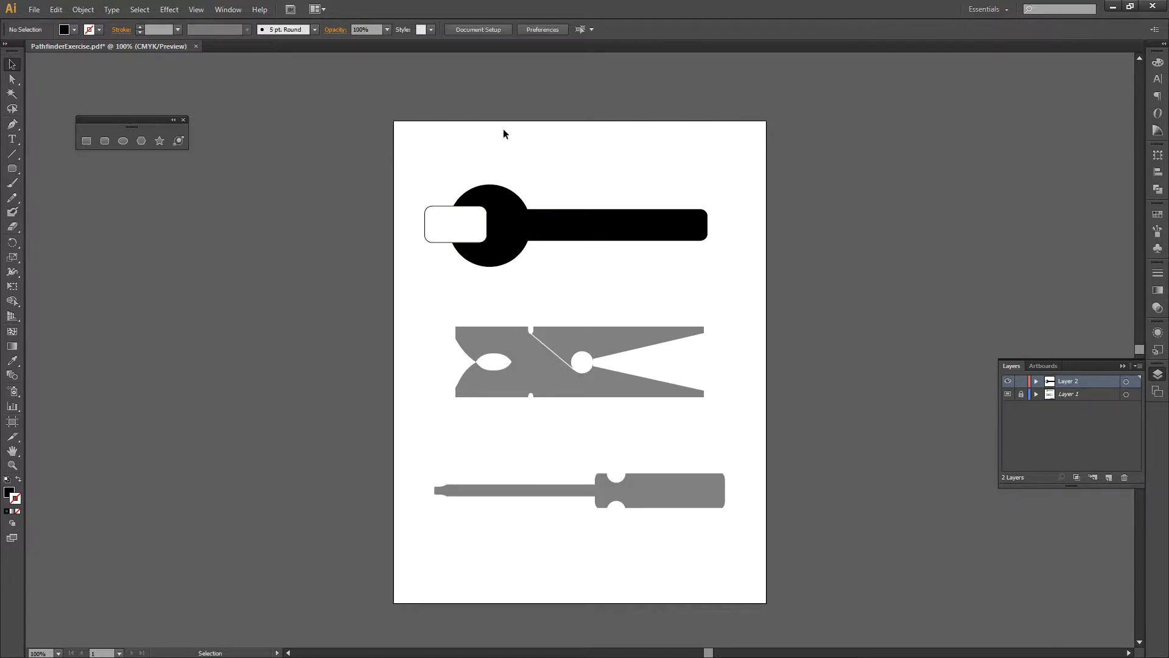
# Unite the black circle and the handle rectangle into one shape with Pathfinder.
pyautogui.click(1157, 189)
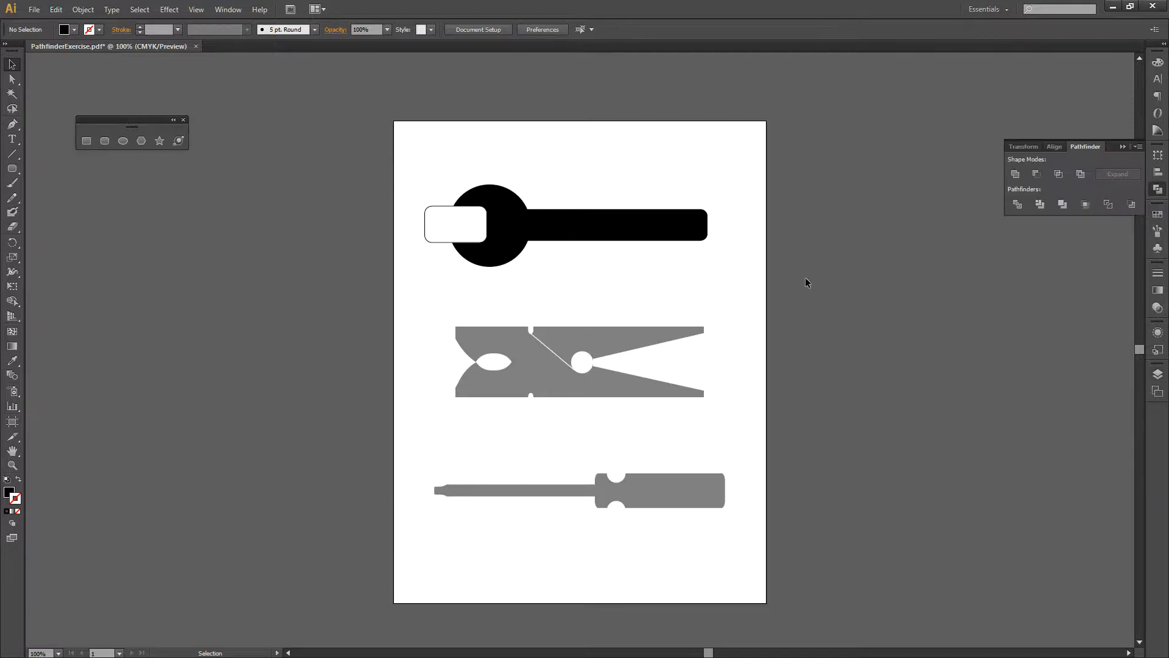
pyautogui.click(232, 12)
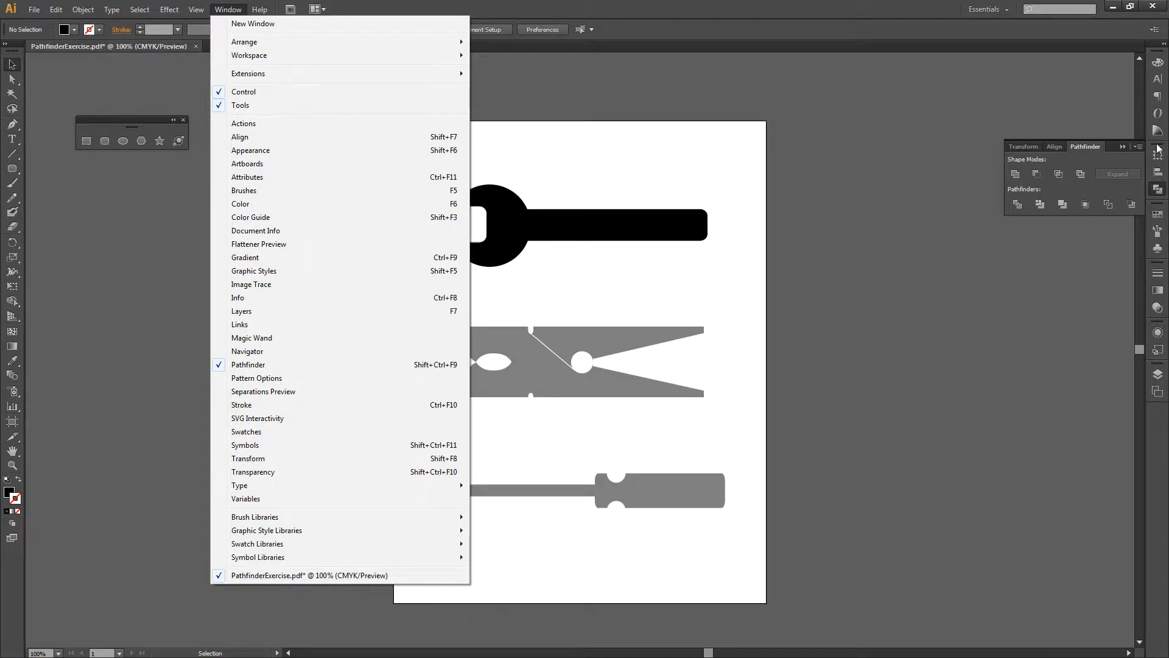
pyautogui.click(817, 356)
pyautogui.click(524, 227)
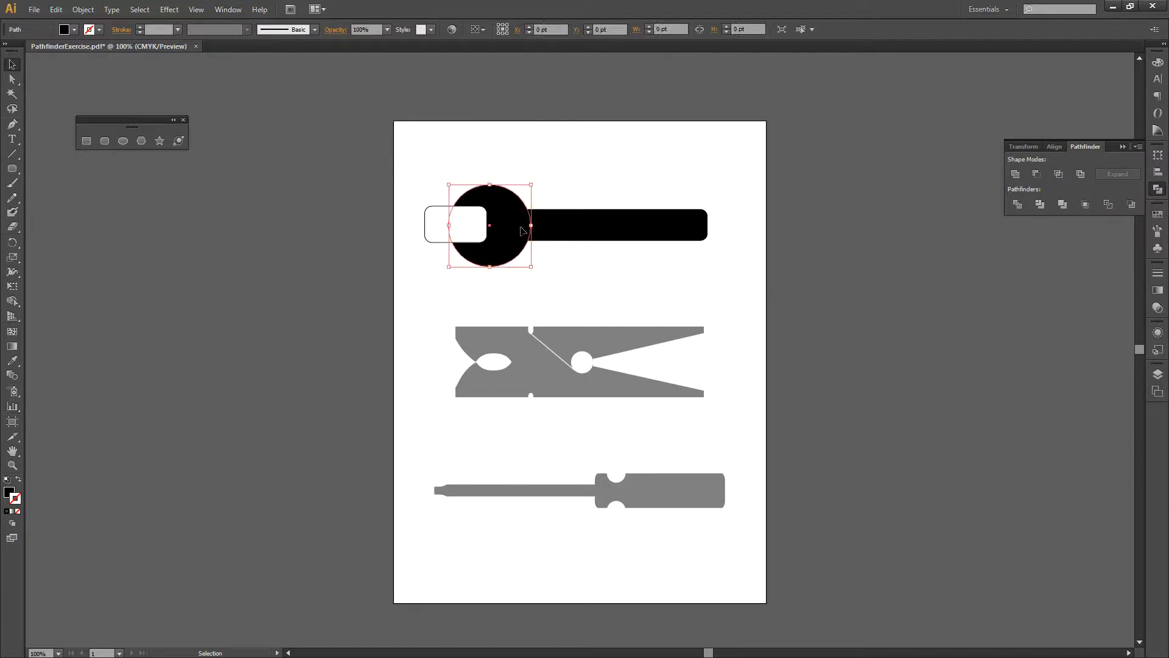
pyautogui.keyDown('shift'); pyautogui.click(599, 220); pyautogui.keyUp('shift')
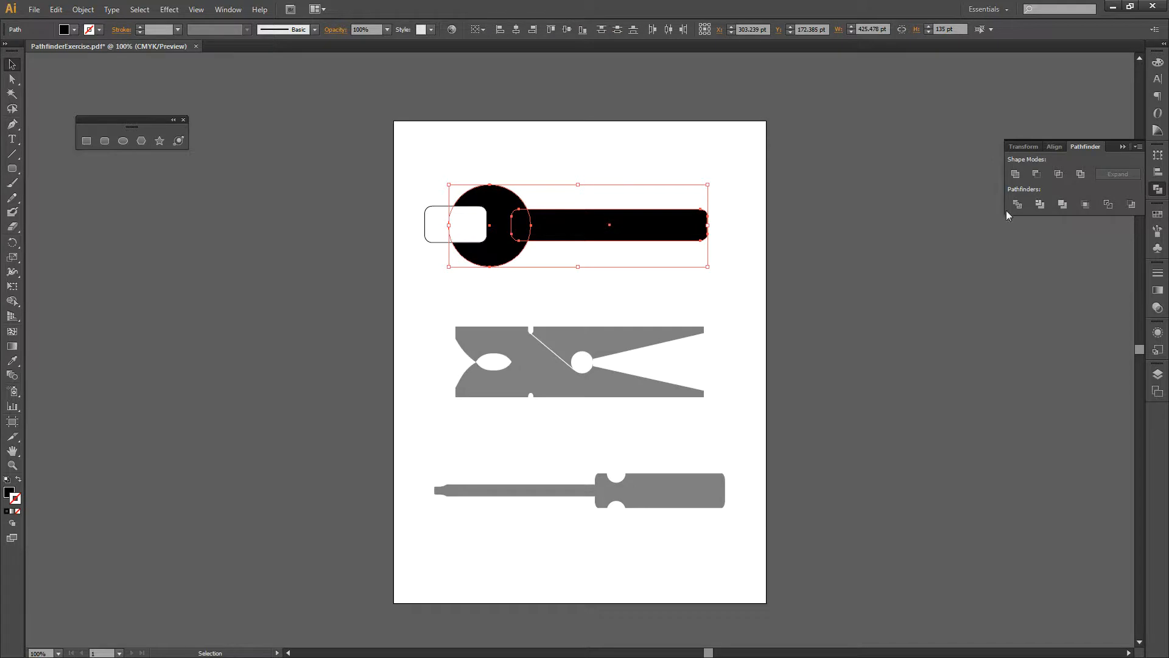
pyautogui.click(1021, 176)
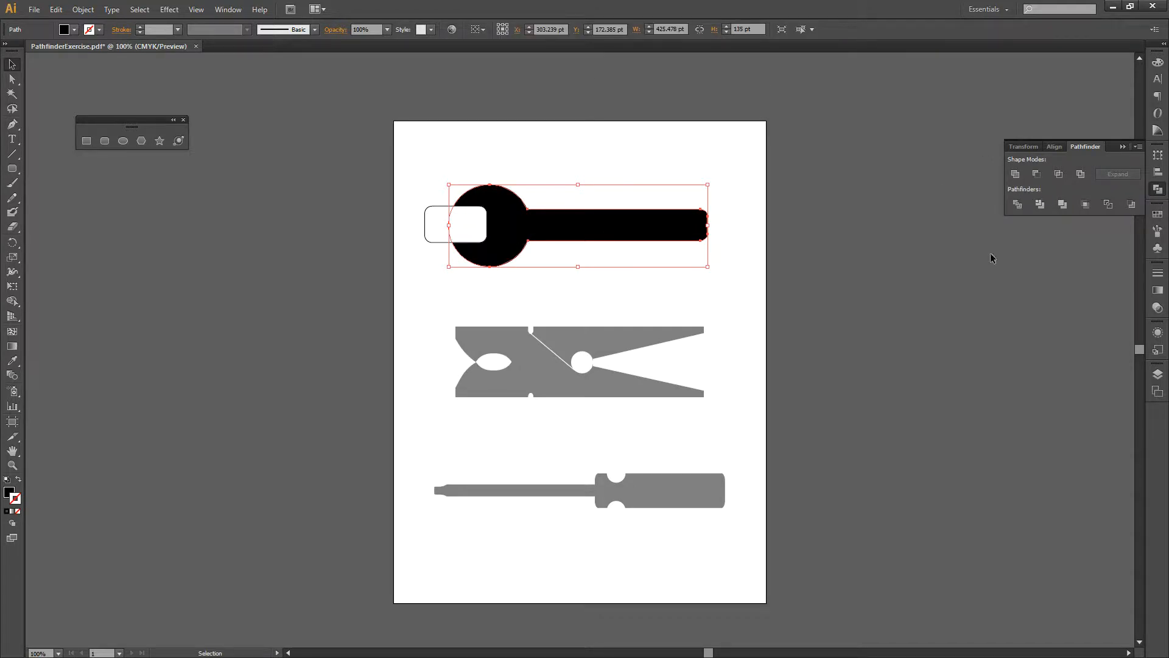
pyautogui.click(731, 149)
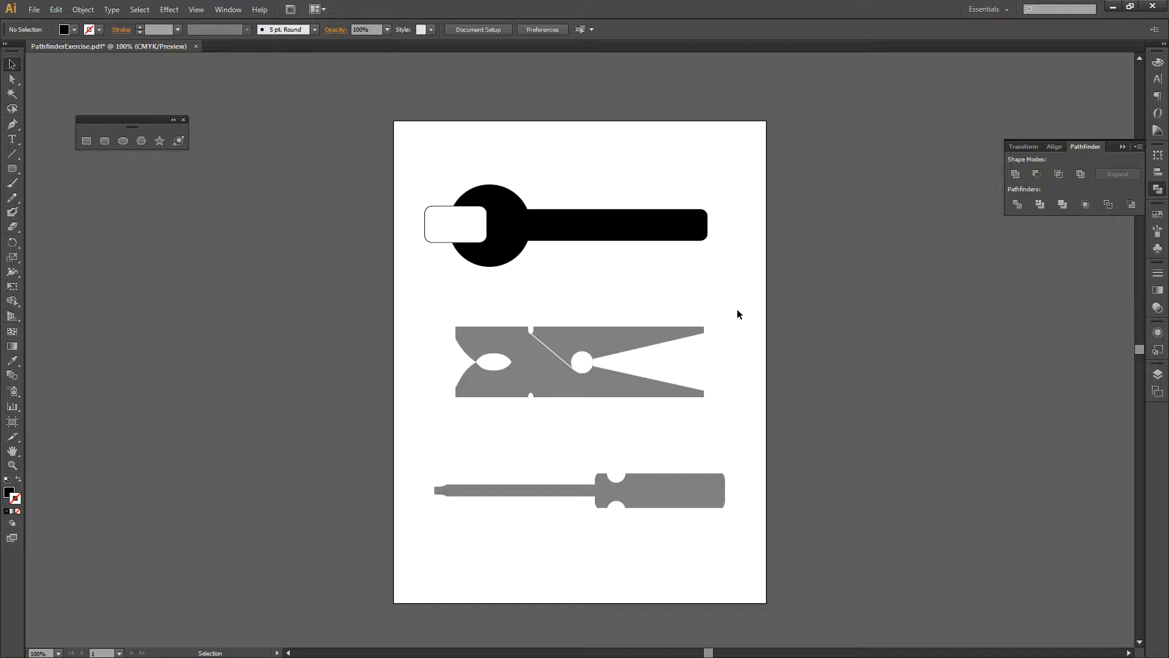
# Cut the jaw opening by subtracting the white rounded rectangle from the wrench with Minus Front.
pyautogui.click(526, 228)
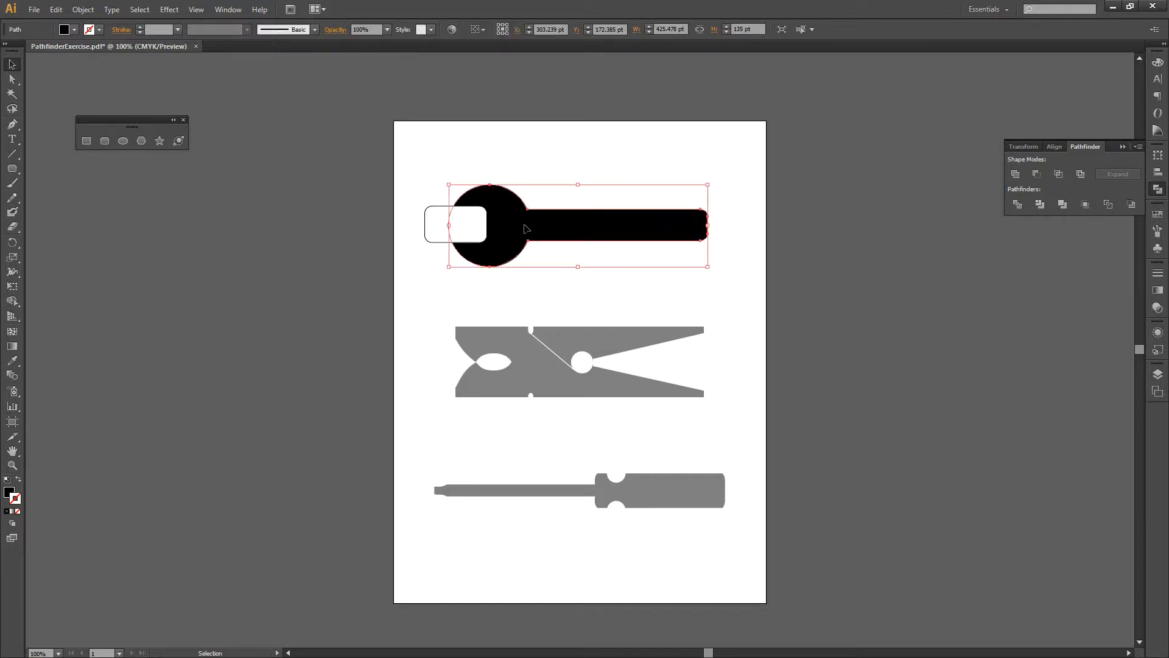
pyautogui.keyDown('shift'); pyautogui.click(435, 227); pyautogui.keyUp('shift')
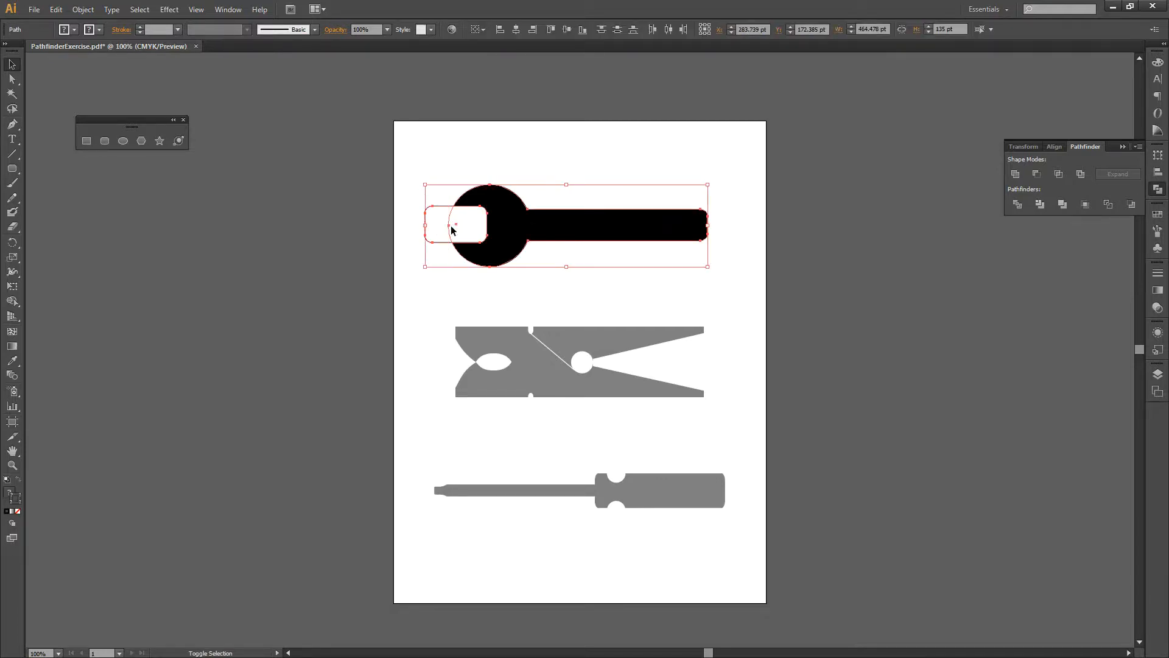
pyautogui.click(1037, 175)
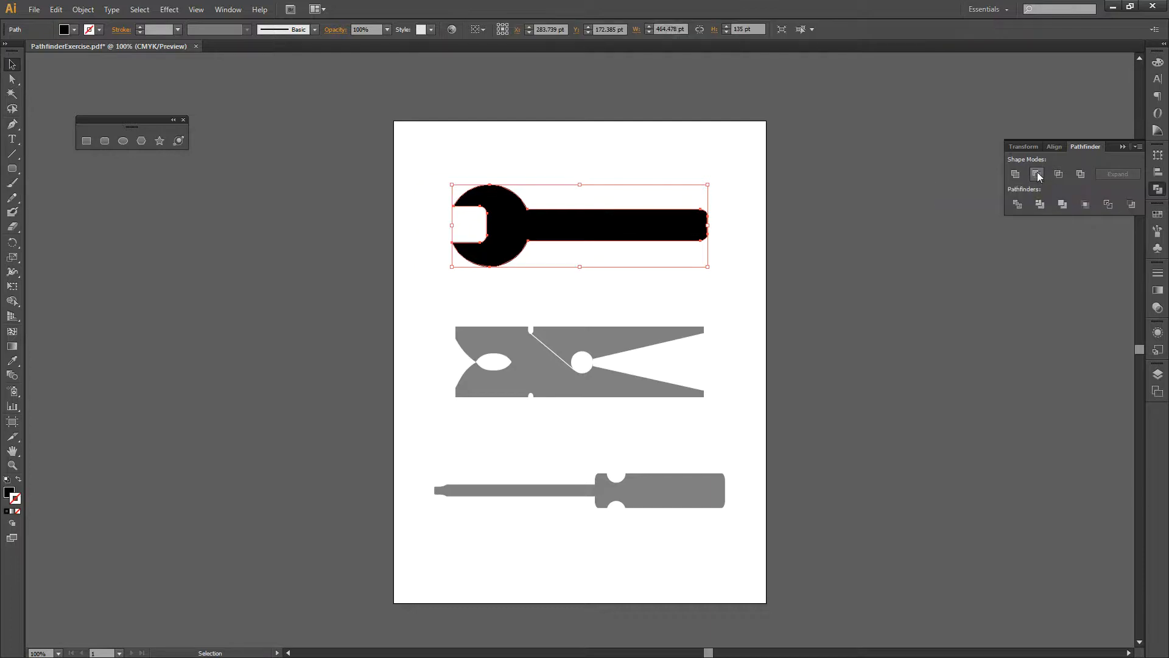
pyautogui.click(840, 198)
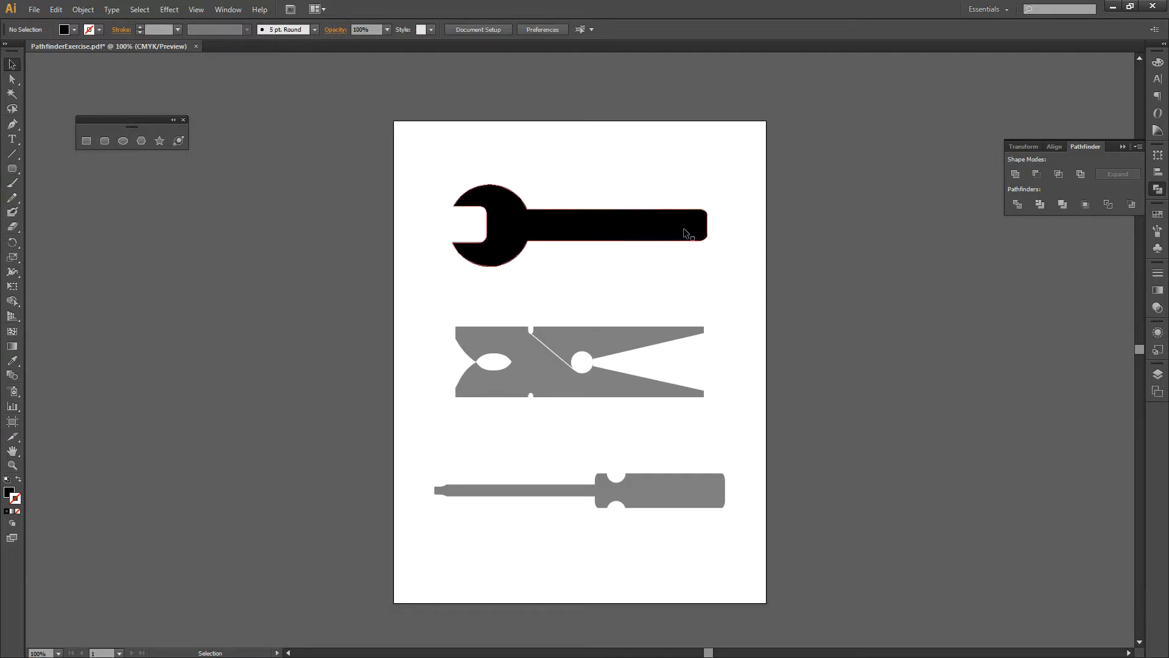
# Draw a circle about 26 pt in diameter near the handle's free end, with default white fill and black stroke.
pyautogui.click(117, 142)
pyautogui.moveTo(682, 218); pyautogui.dragTo(698, 233)
pyautogui.hotkey('ctrl', 'z')
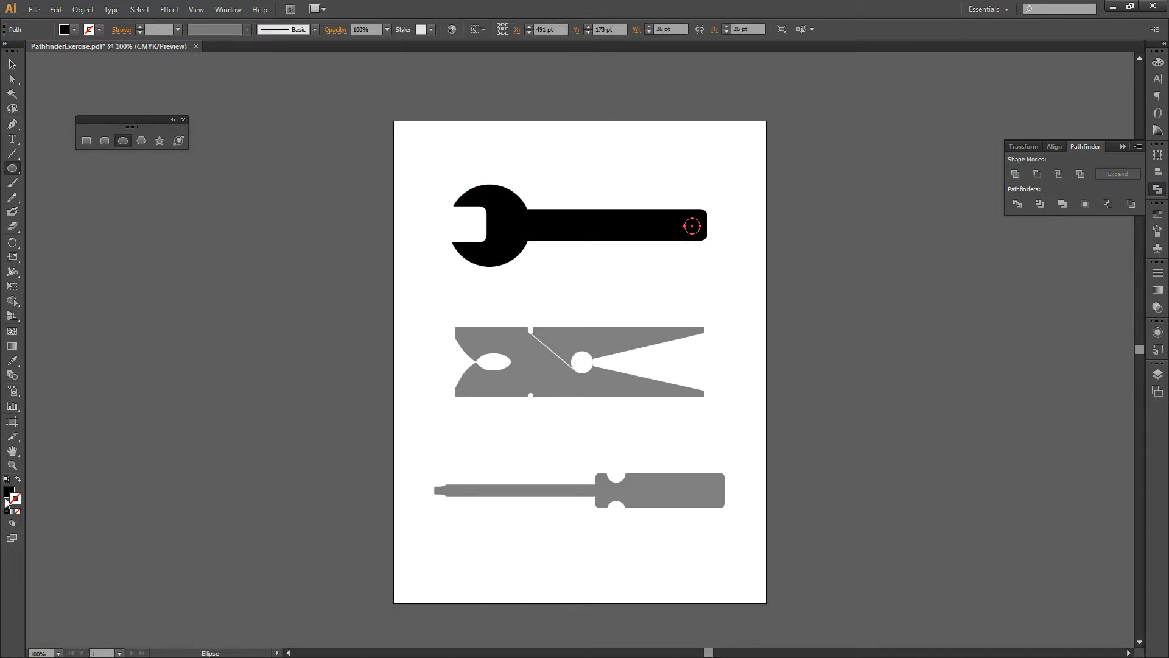
pyautogui.click(6, 479)
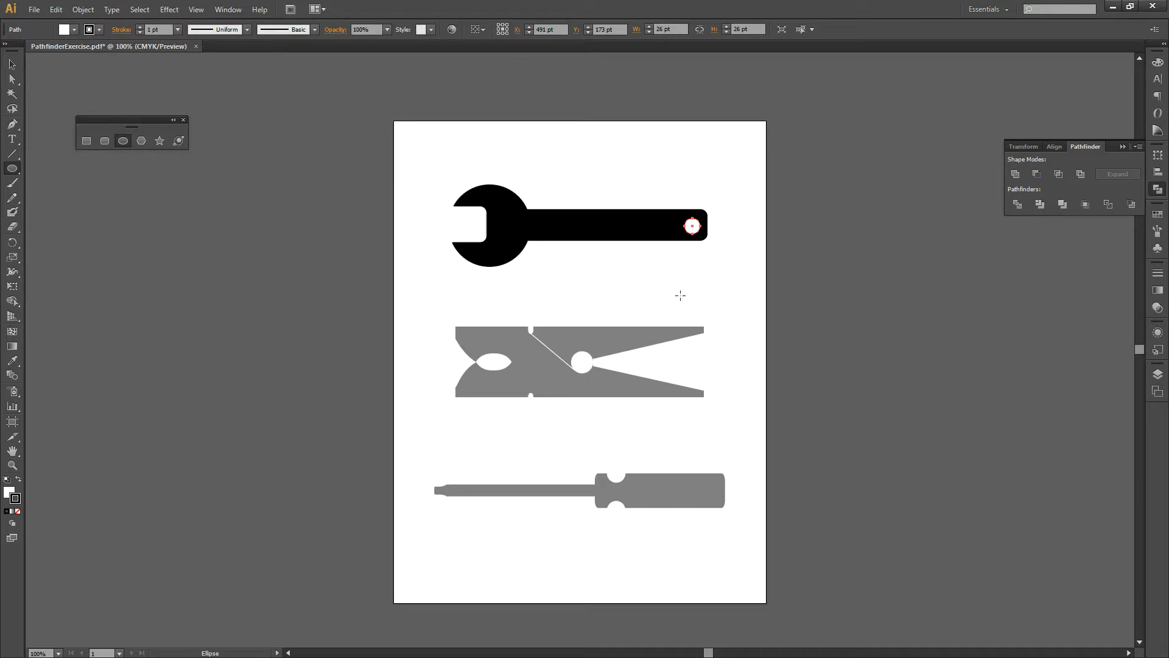
# Nudge the small white circle slightly up and to the left to position it as the hole near the handle's free end.
pyautogui.press('v')
pyautogui.press('Up')
pyautogui.press('Left')
pyautogui.press('Left')
pyautogui.press('Left')
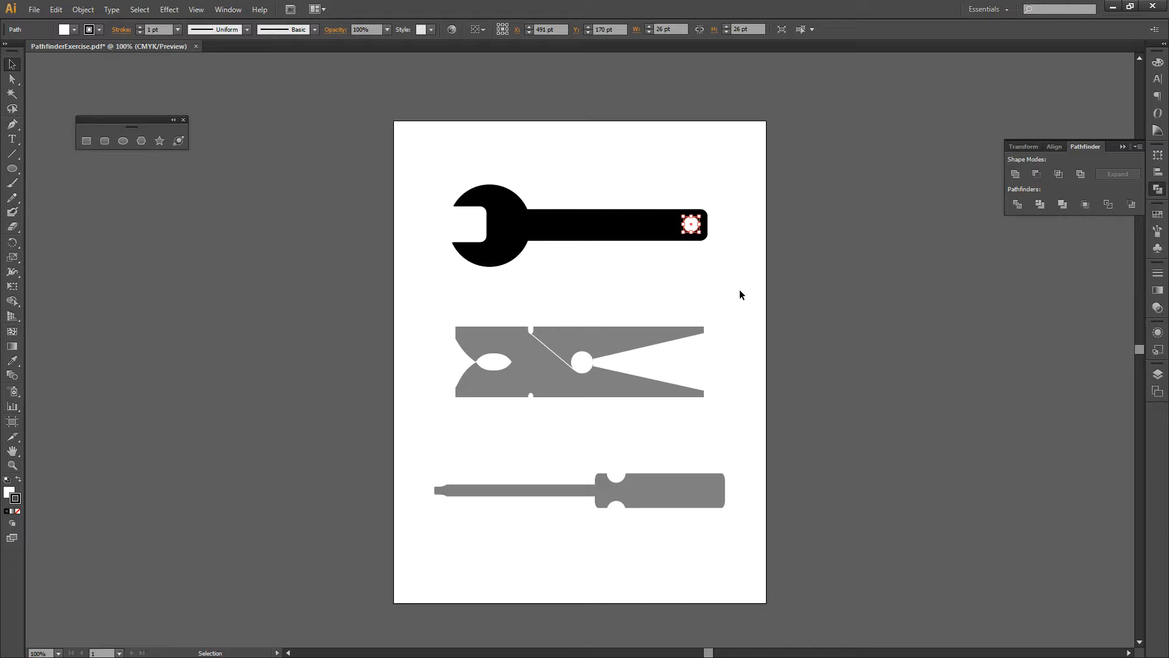
# Punch the round hole through the wrench handle by subtracting the small white circle with Minus Front, leaving nothing selected.
pyautogui.keyDown('shift'); pyautogui.click(634, 236); pyautogui.keyUp('shift')
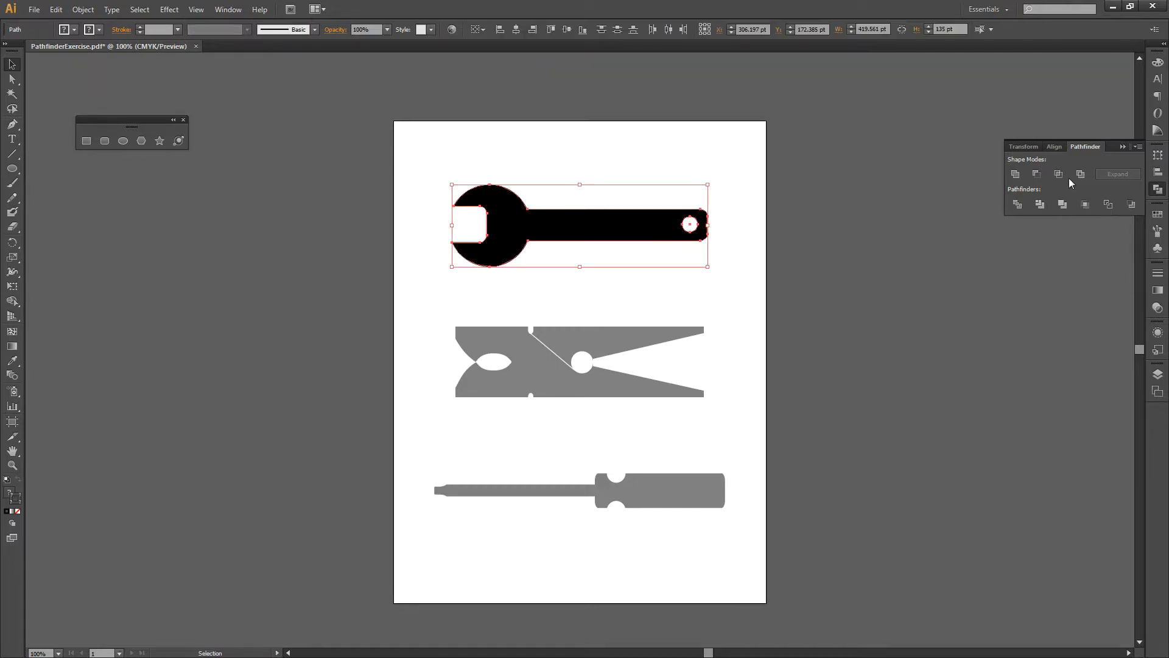
pyautogui.click(1038, 175)
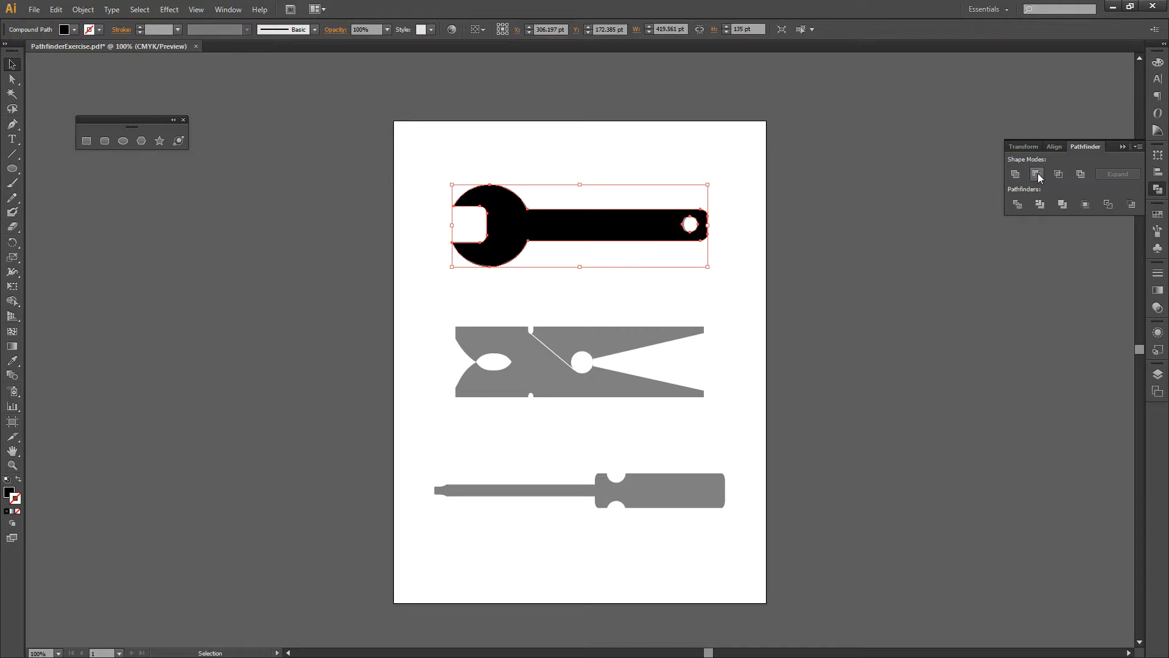
pyautogui.click(822, 247)
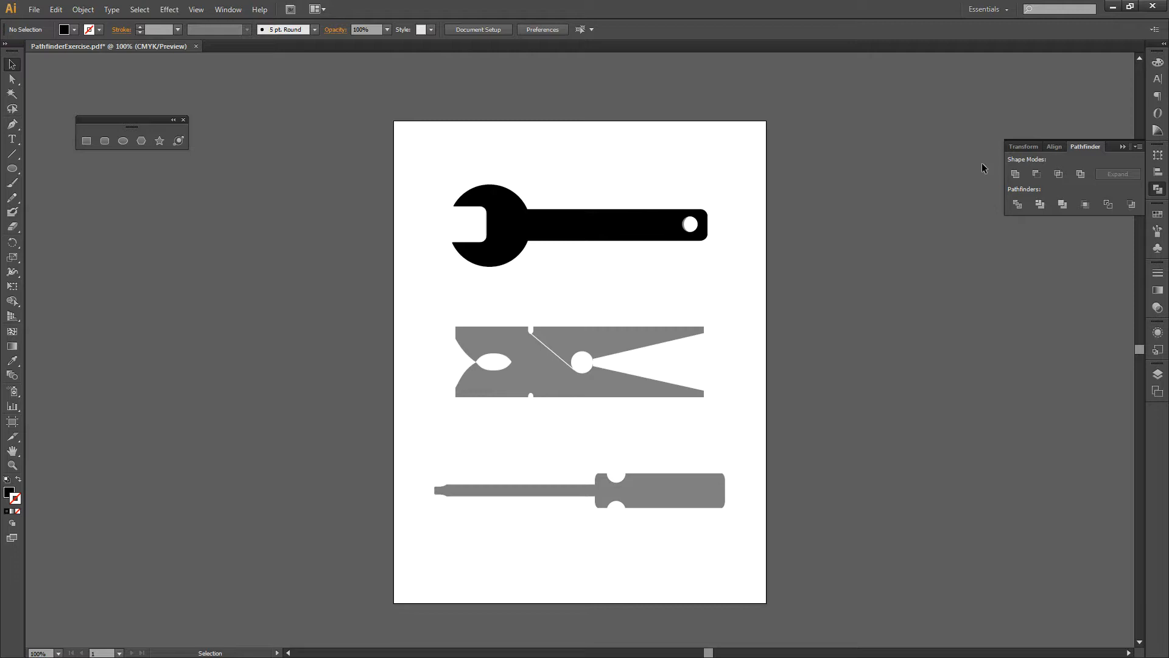
# Apply the Pathfinder Trim operation to the black wrench and deselect it.
pyautogui.click(624, 233)
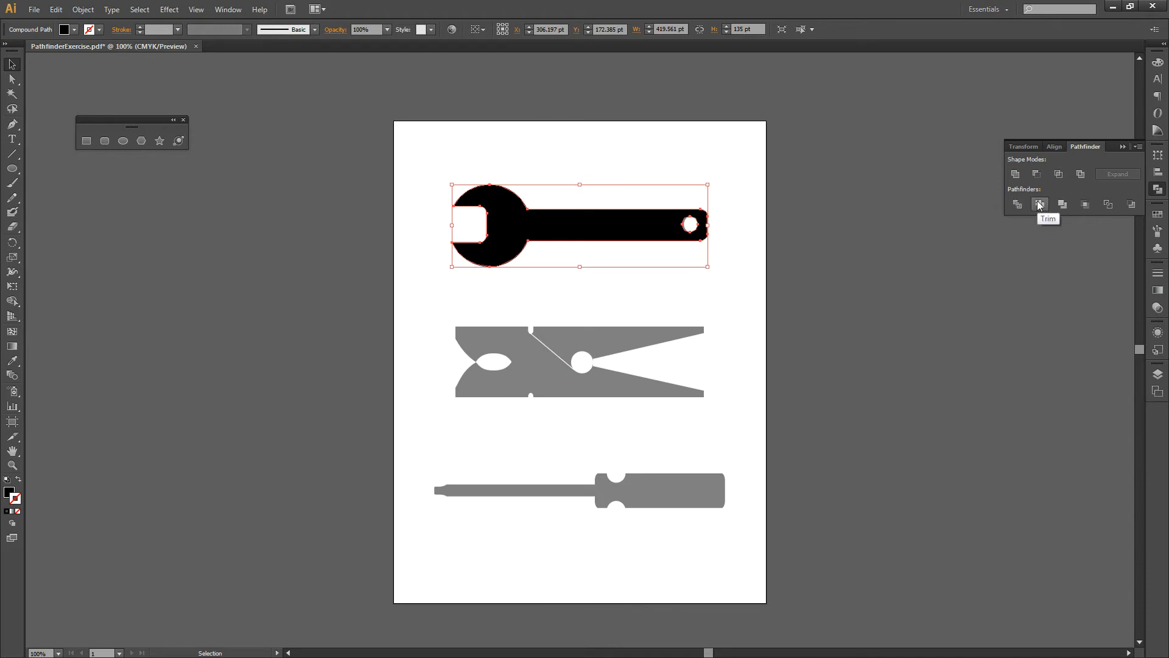
pyautogui.click(1039, 206)
pyautogui.click(703, 433)
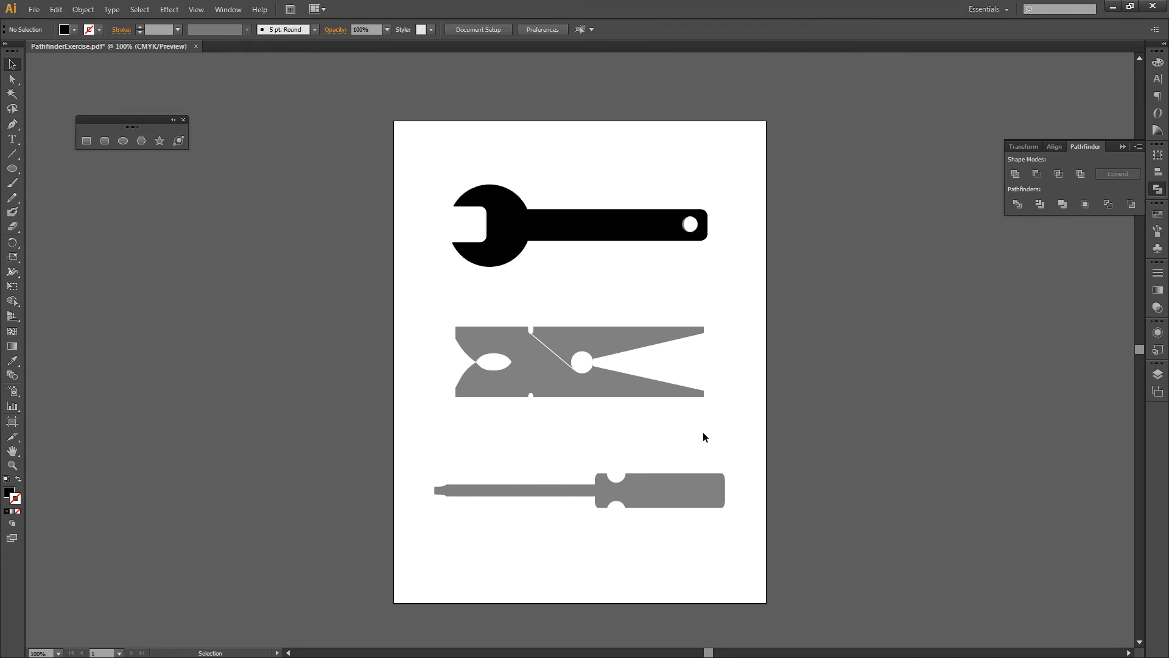